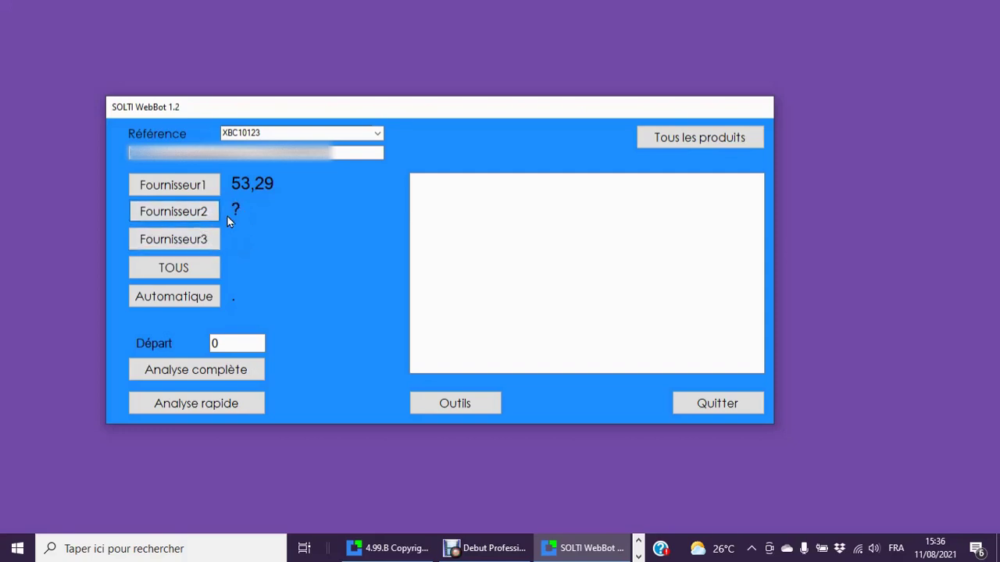
Step: Fetch the price of reference XBC10123 from Fournisseur3, followed by the prices from all suppliers at once
left_click(168, 243)
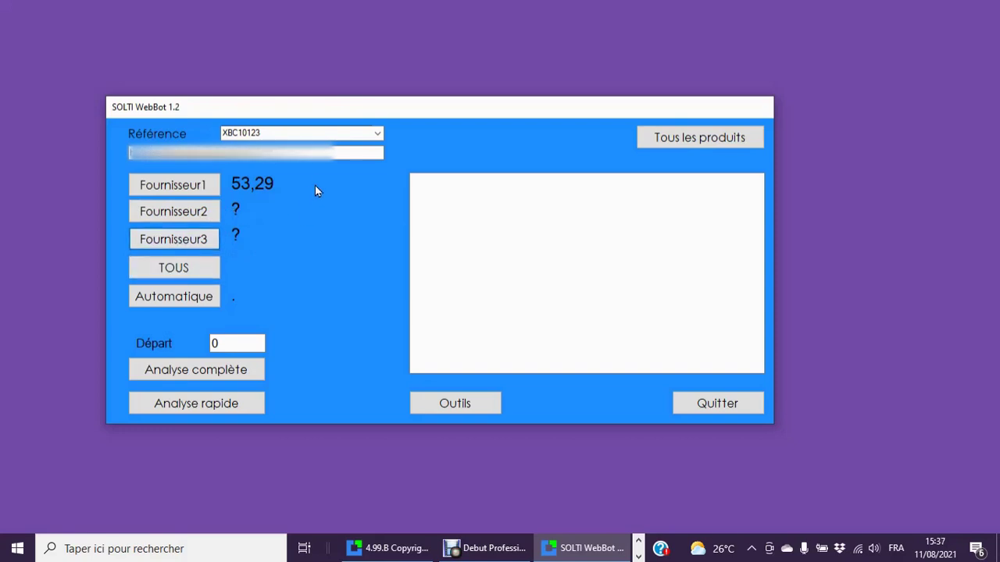
left_click(174, 268)
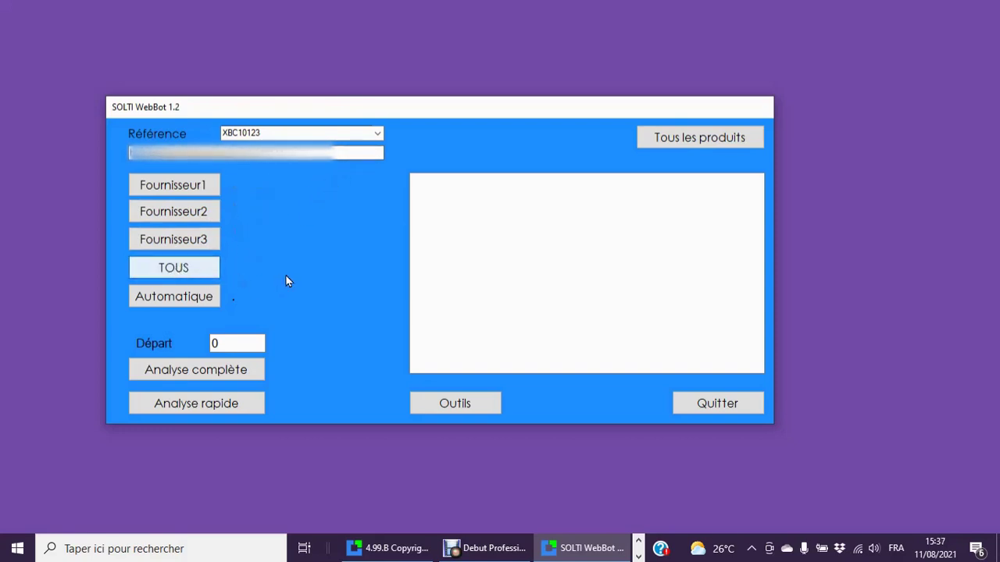
left_click(377, 133)
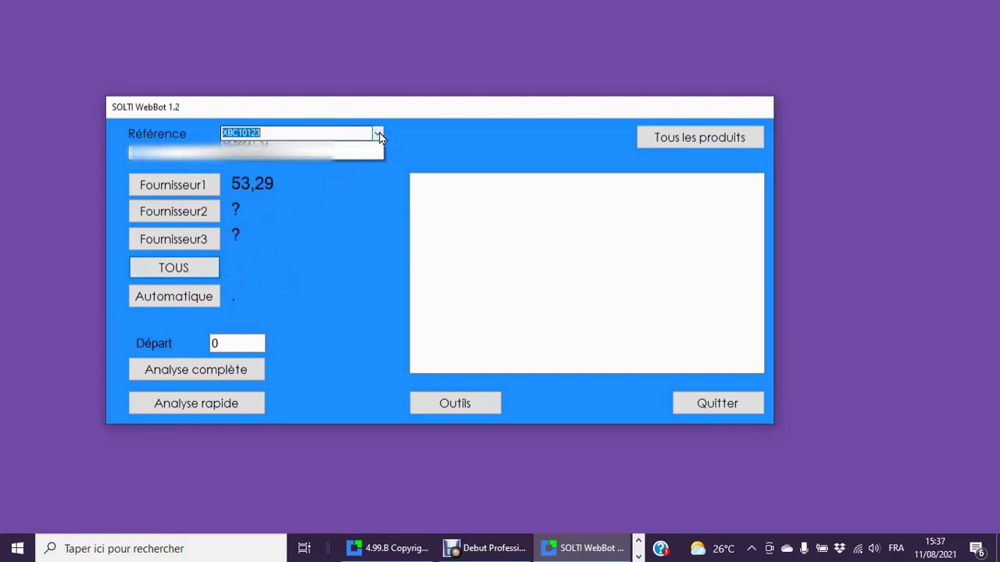
left_click(338, 156)
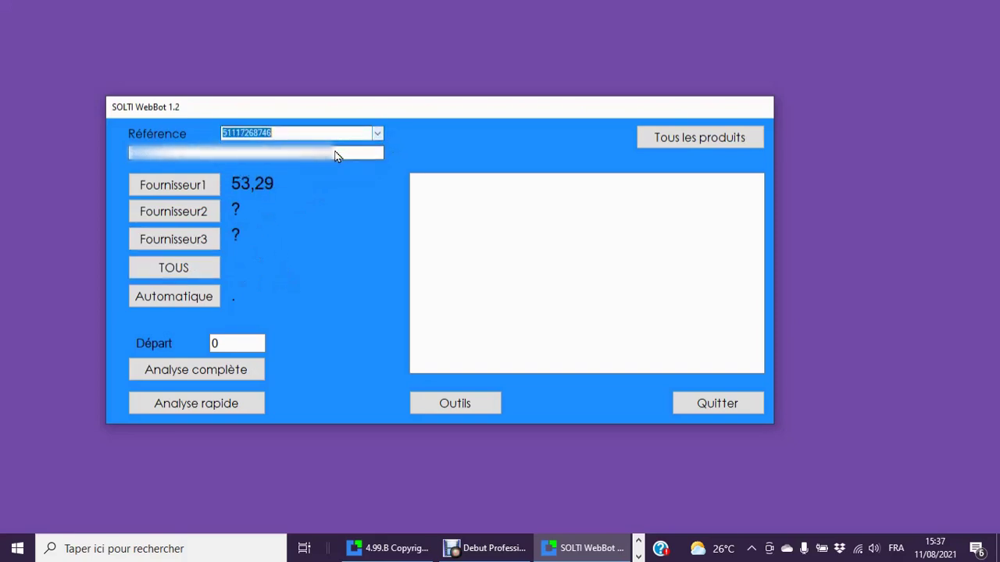
left_click(176, 267)
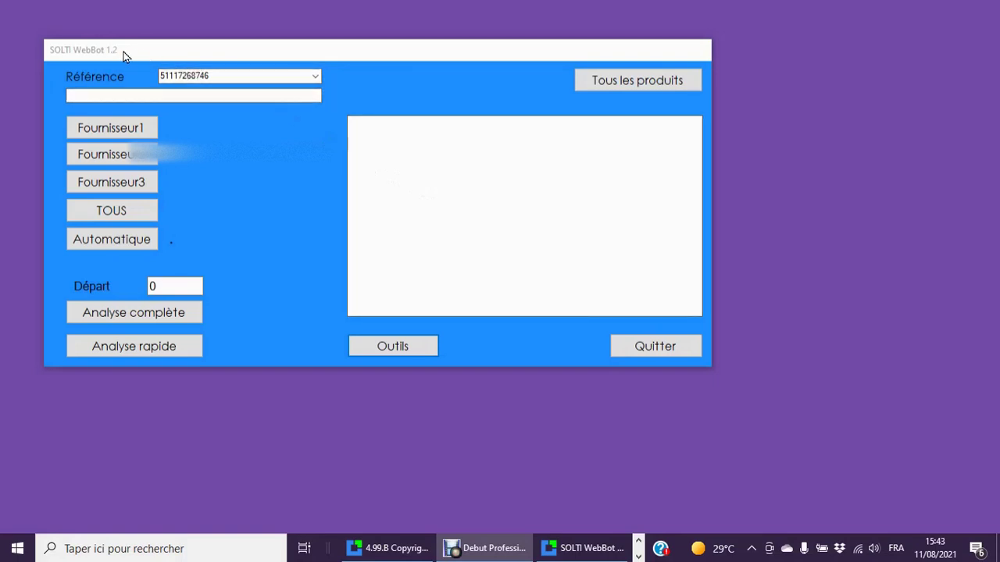
Step: Open GSM from the WebBot tools, look through its product list, and close it
left_click(411, 349)
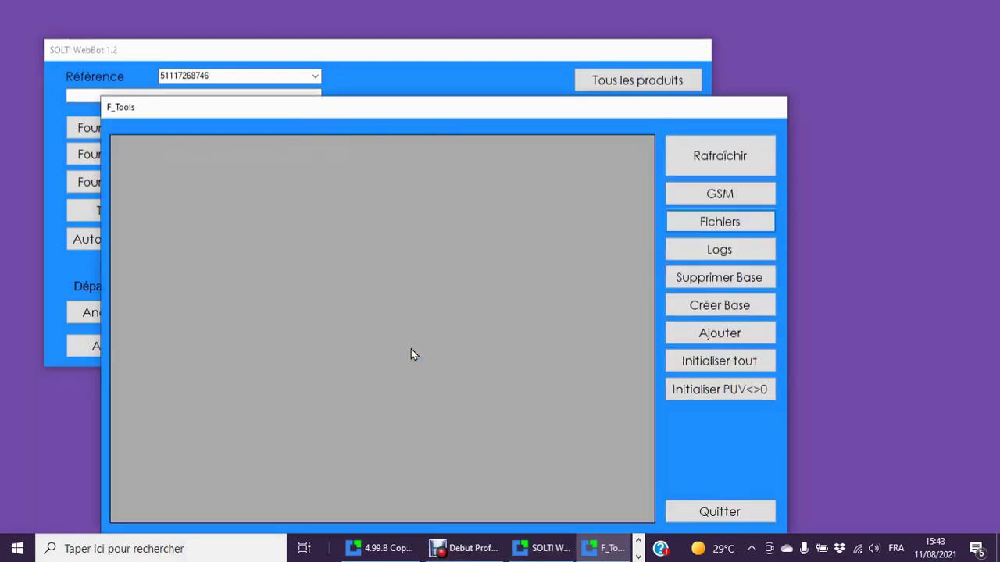
left_click(732, 202)
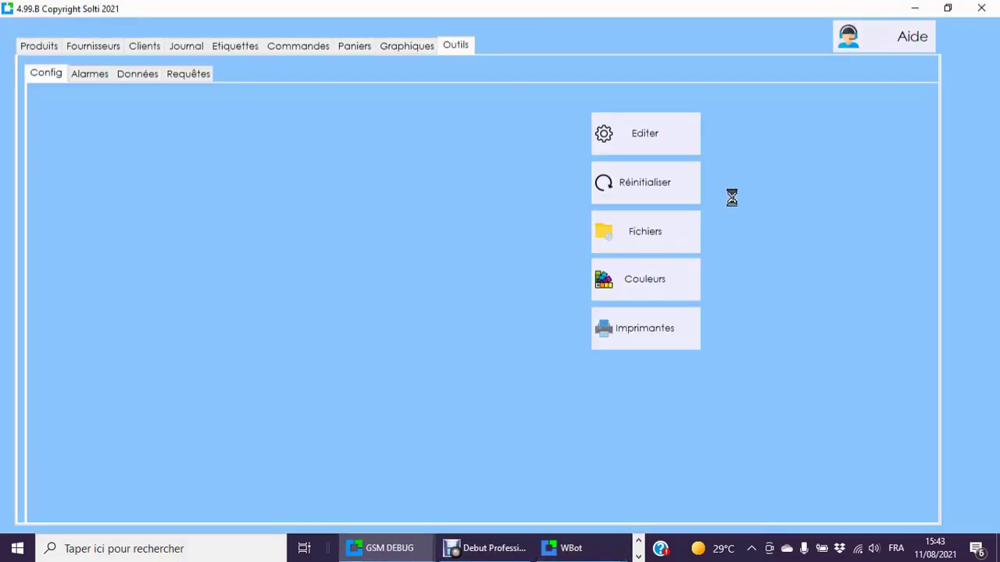
left_click(28, 48)
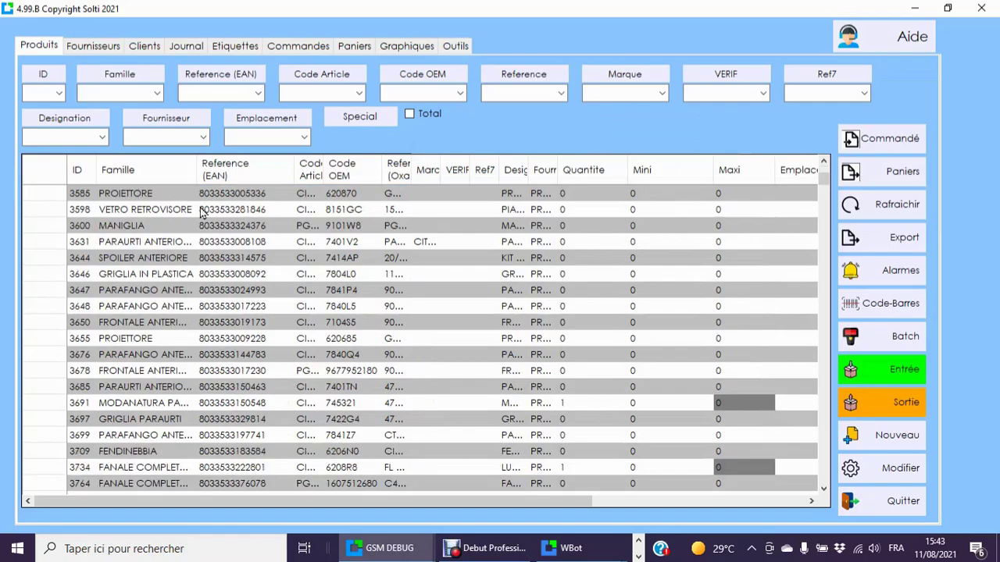
scroll(200, 213, "down", 10)
left_click(980, 13)
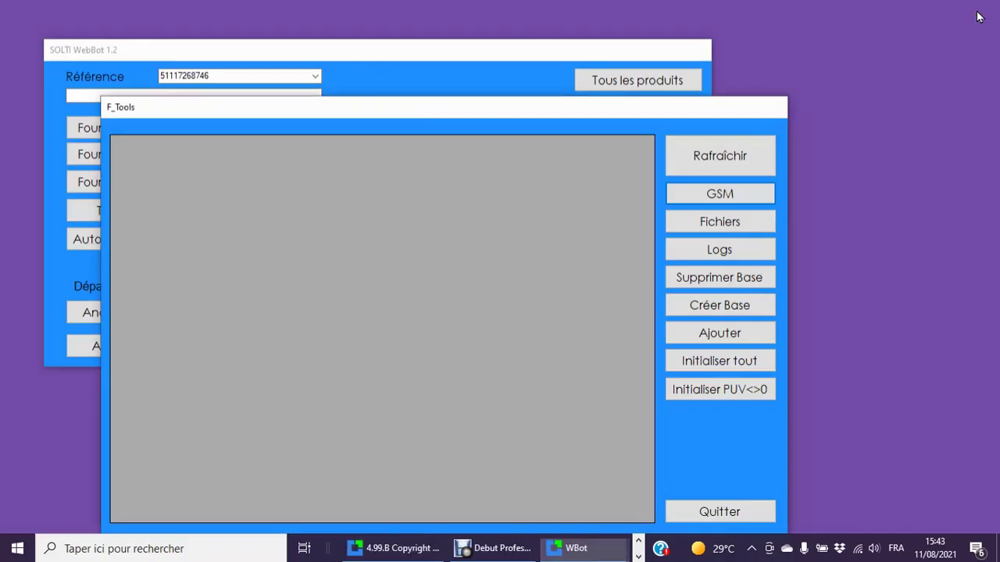
Step: Delete the existing price database and create a new empty one
left_click(720, 280)
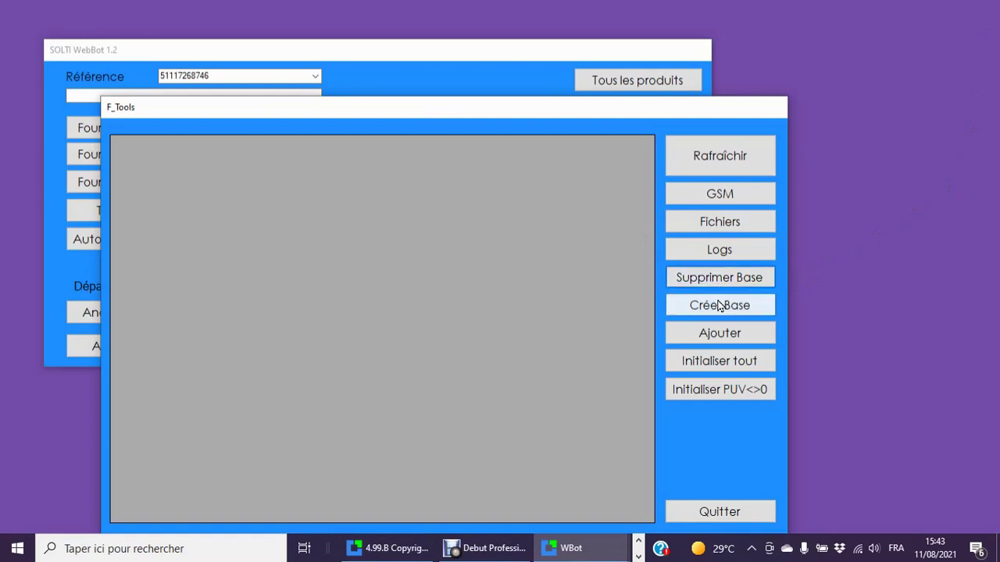
left_click(712, 309)
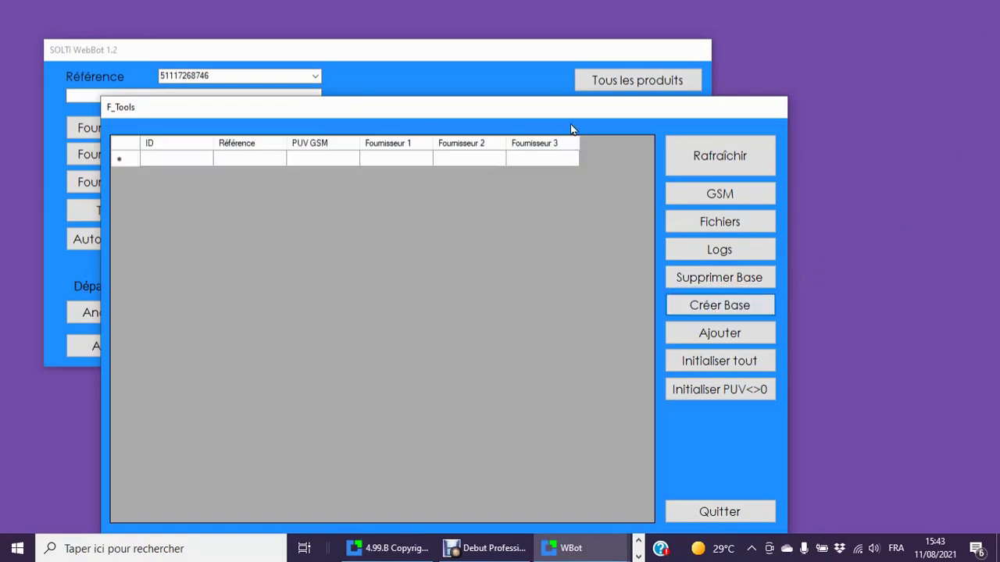
left_click_drag(561, 117, 547, 45)
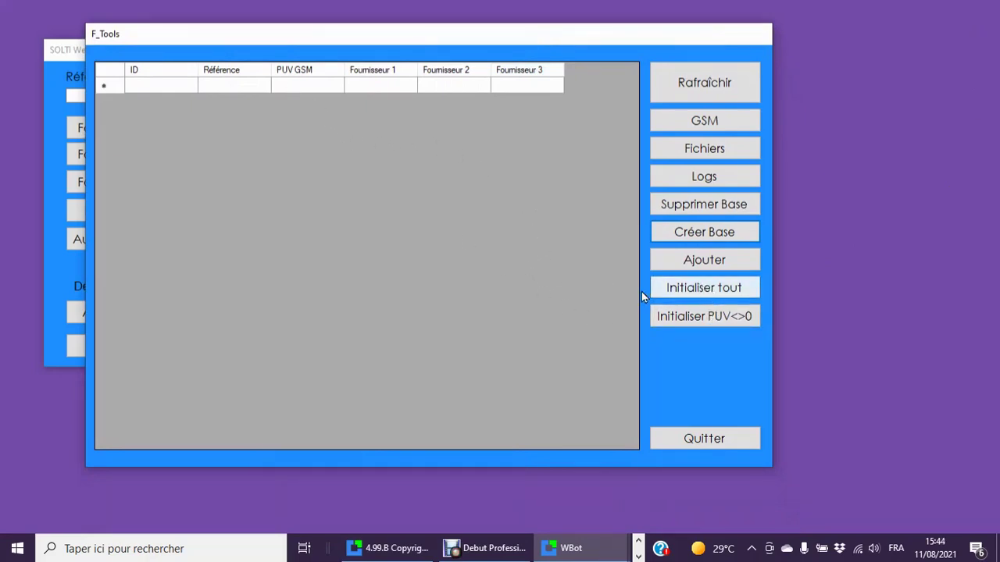
Step: Initialise the database with the products whose PUV is not 0, refresh the table to check the rows, and close the tools
left_click(687, 317)
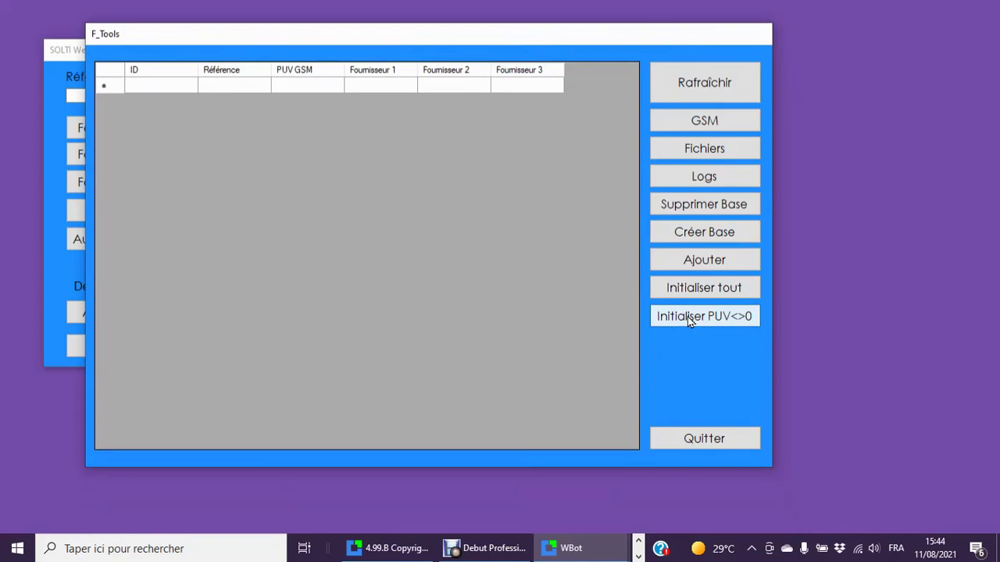
left_click(703, 84)
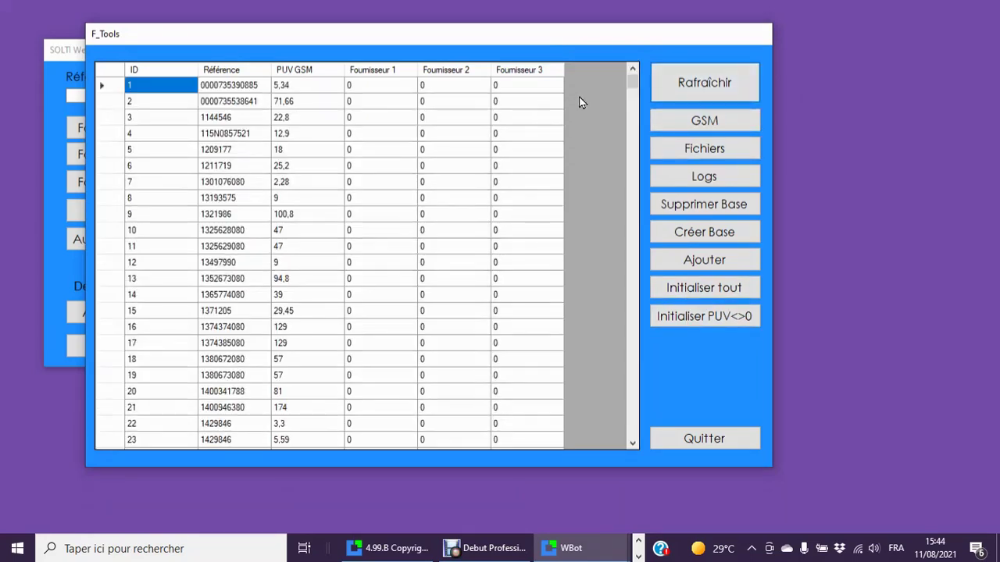
scroll(268, 167, "down", 15)
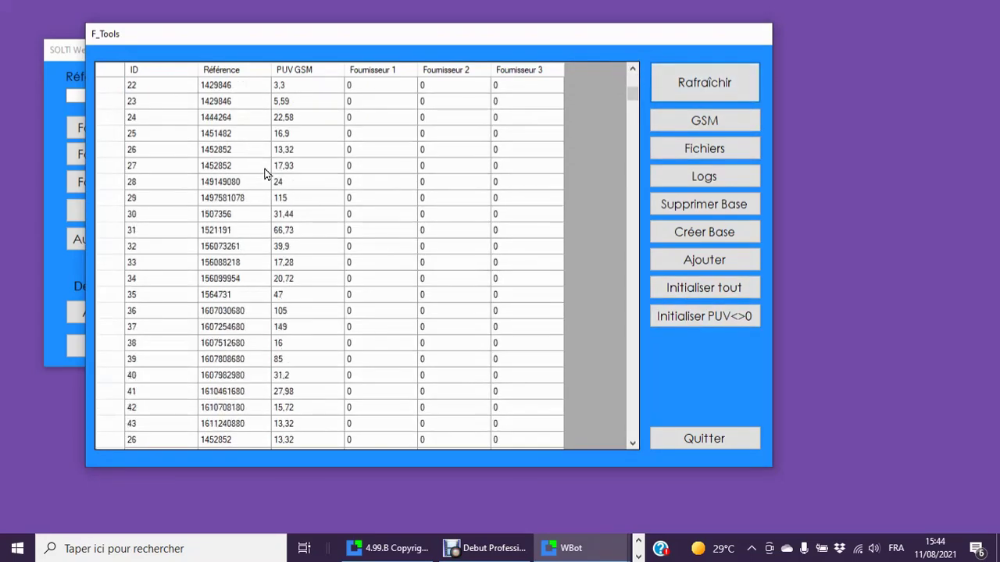
scroll(302, 134, "down", 20)
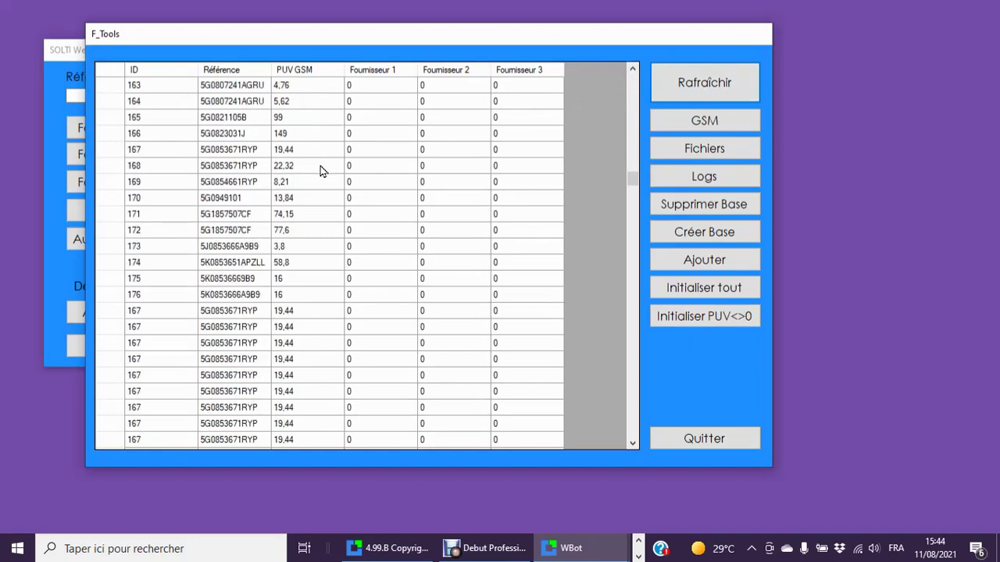
scroll(318, 179, "down", 5)
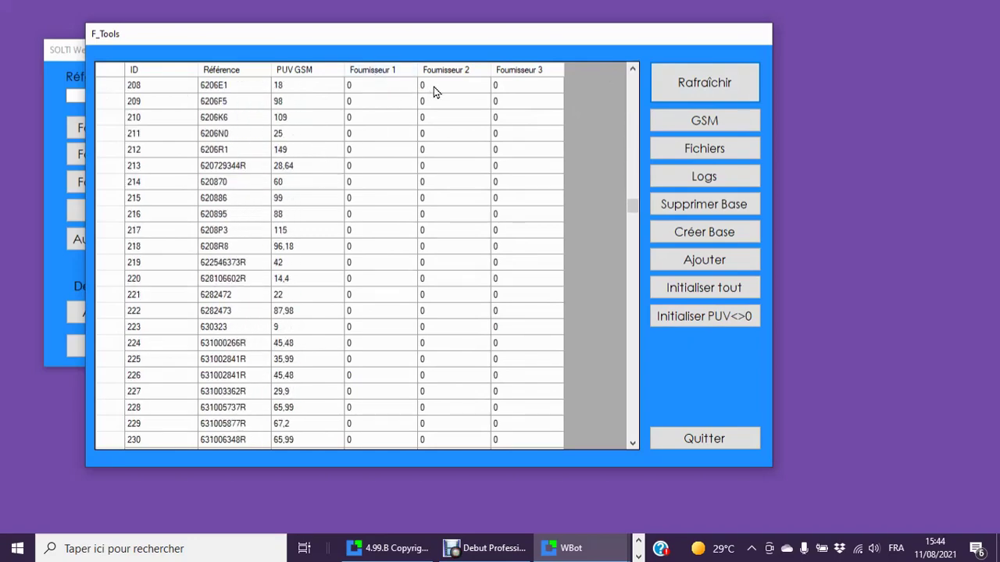
scroll(515, 129, "down", 20)
scroll(407, 135, "down", 3)
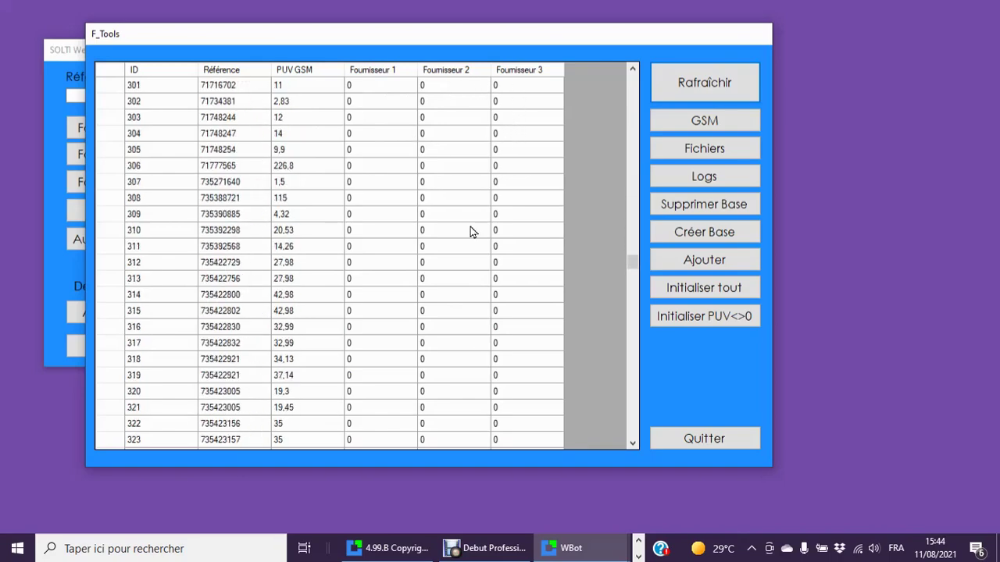
left_click(705, 437)
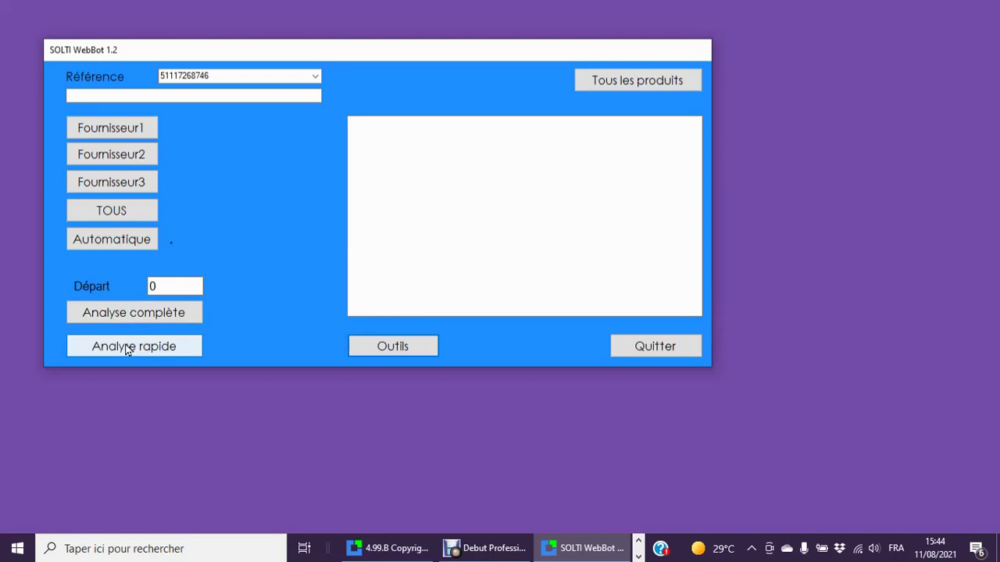
Step: Run the complete supplier price analysis from start position 0 and stop it partway
double_click(165, 286)
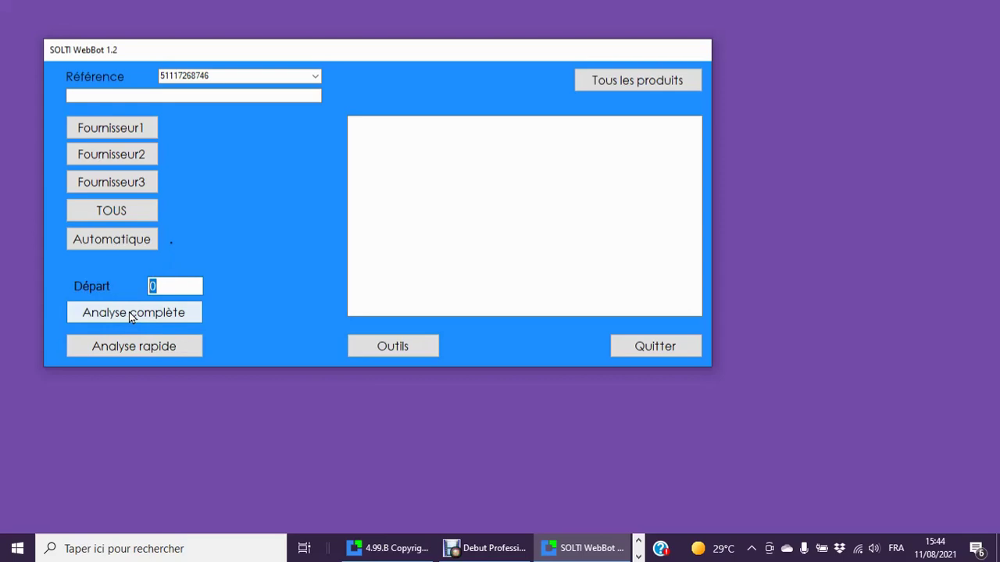
left_click(132, 314)
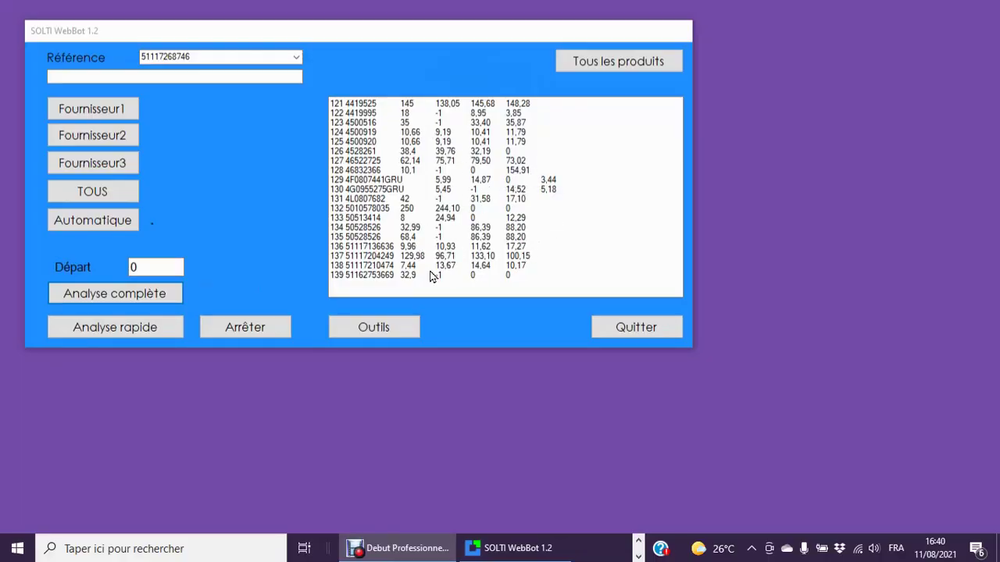
left_click(256, 331)
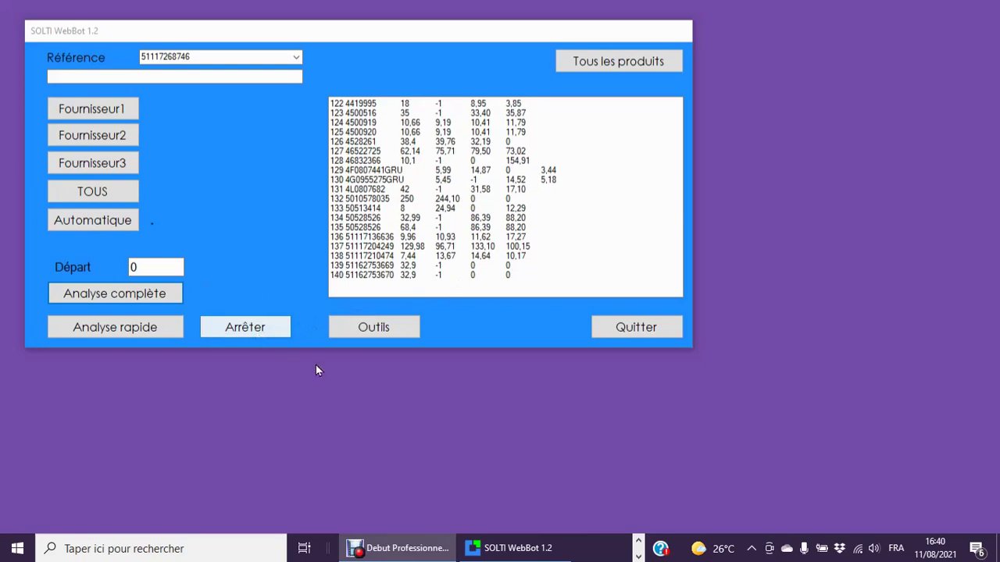
left_click_drag(144, 270, 131, 269)
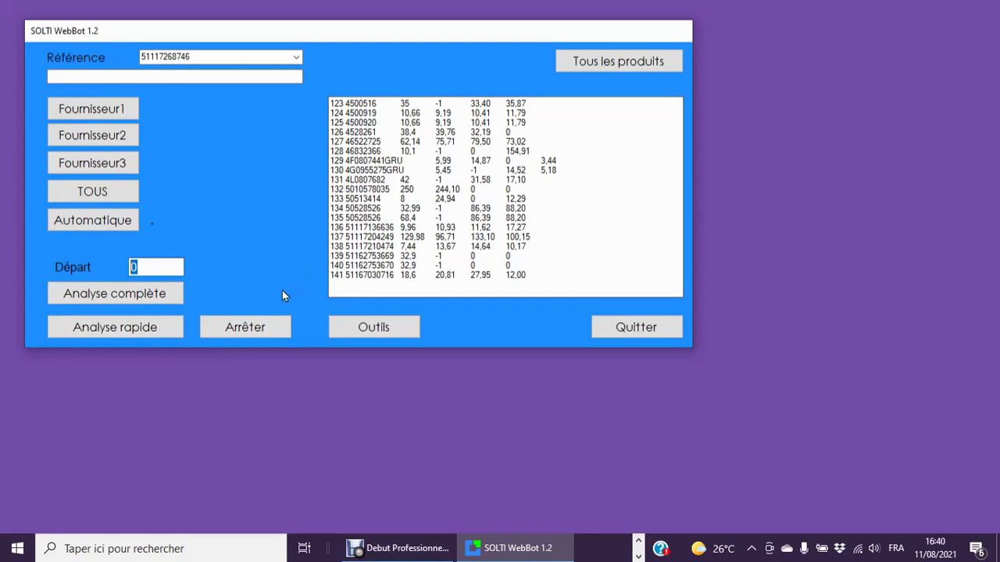
Step: Reopen the tools and refresh the table to load the collected supplier prices
left_click(377, 328)
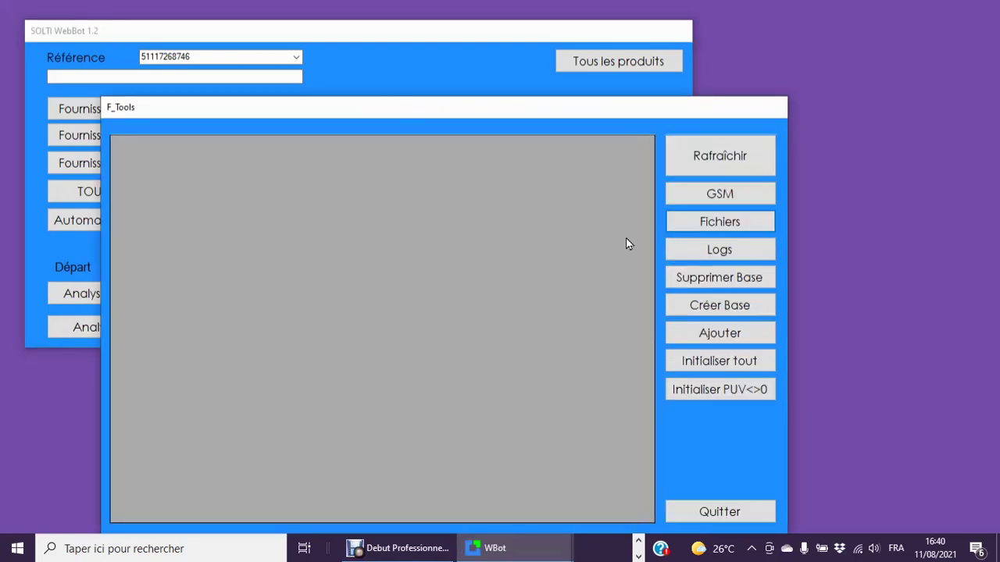
left_click(720, 161)
left_click_drag(601, 113, 531, 36)
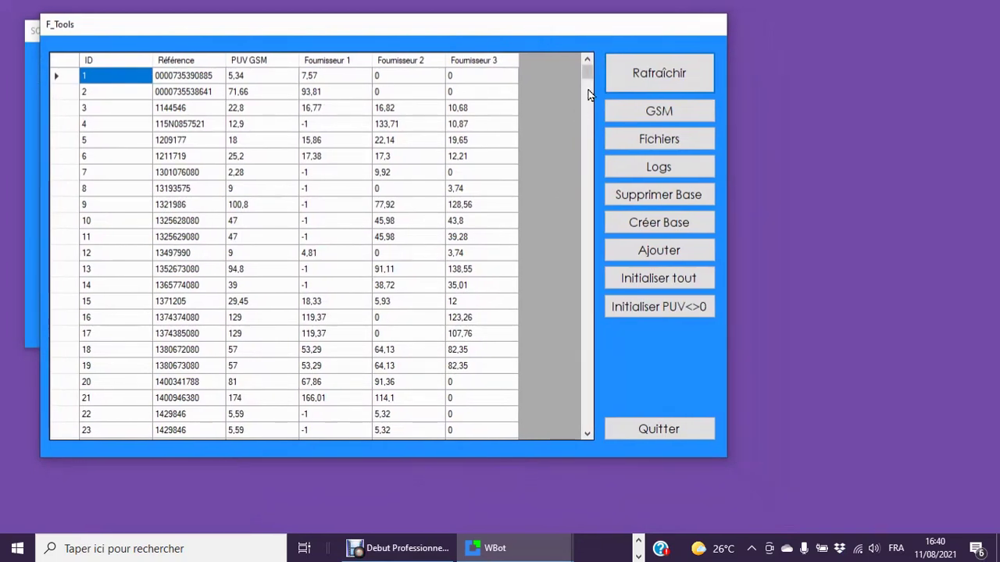
left_click_drag(587, 76, 591, 56)
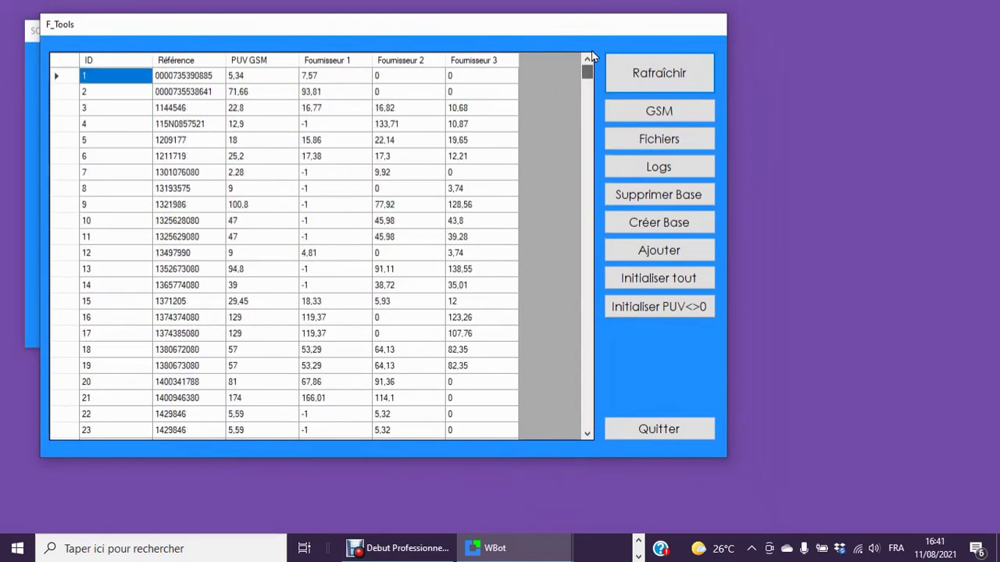
Step: Compare the PUV GSM price of reference 1144546 with its three supplier prices, and examine the other references the same way
left_click(258, 110)
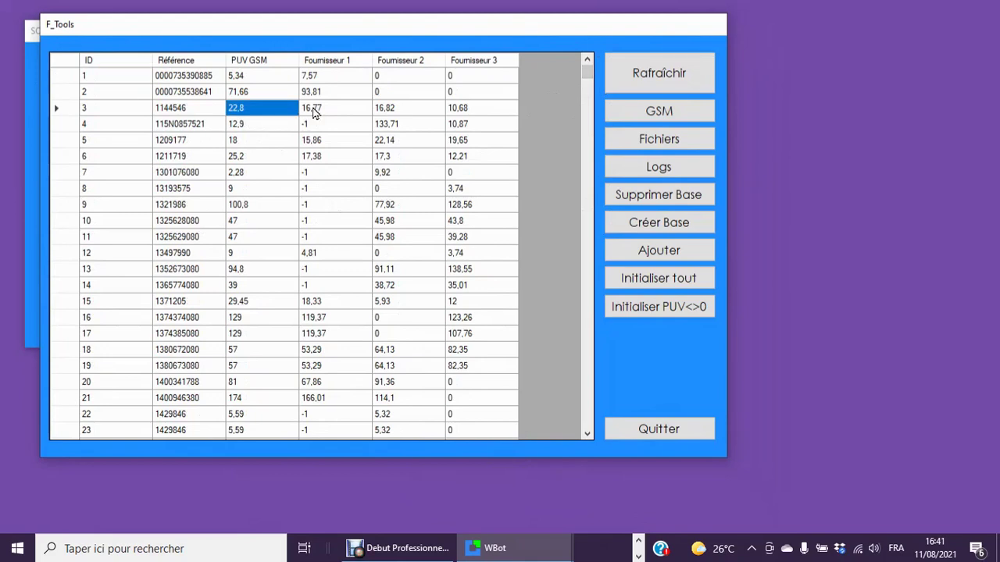
left_click_drag(320, 108, 468, 109)
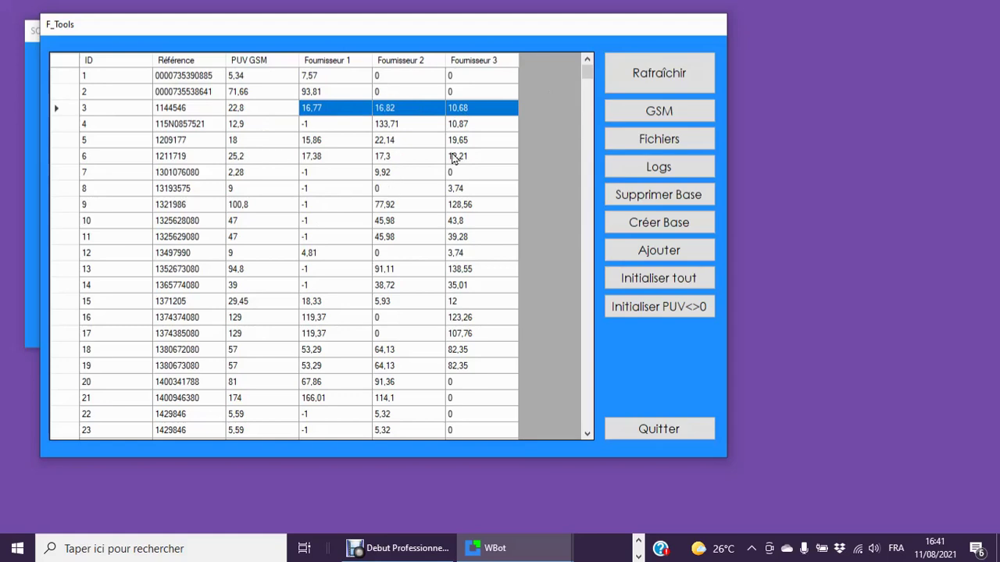
double_click(468, 113)
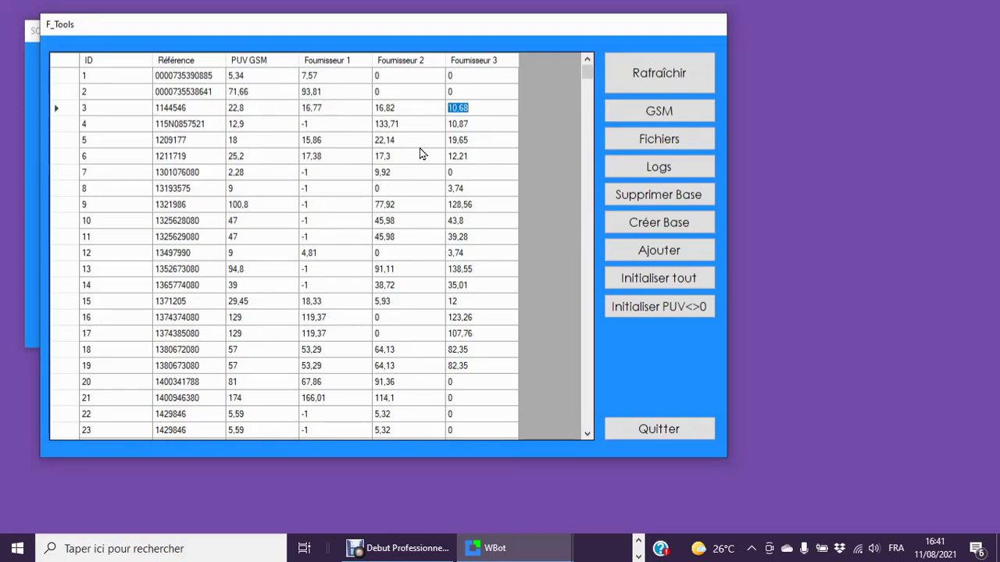
left_click_drag(389, 29, 503, 83)
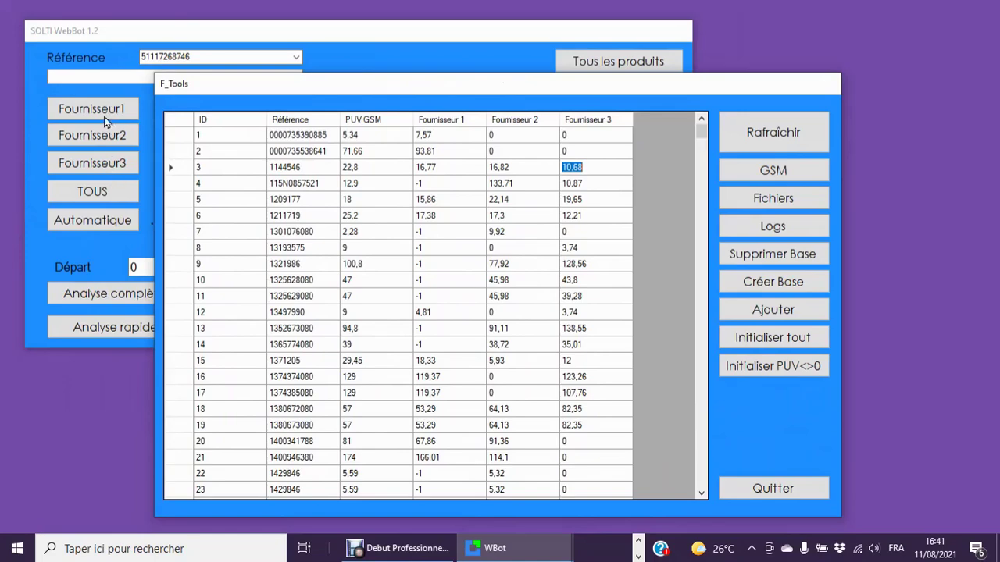
left_click_drag(281, 94, 186, 22)
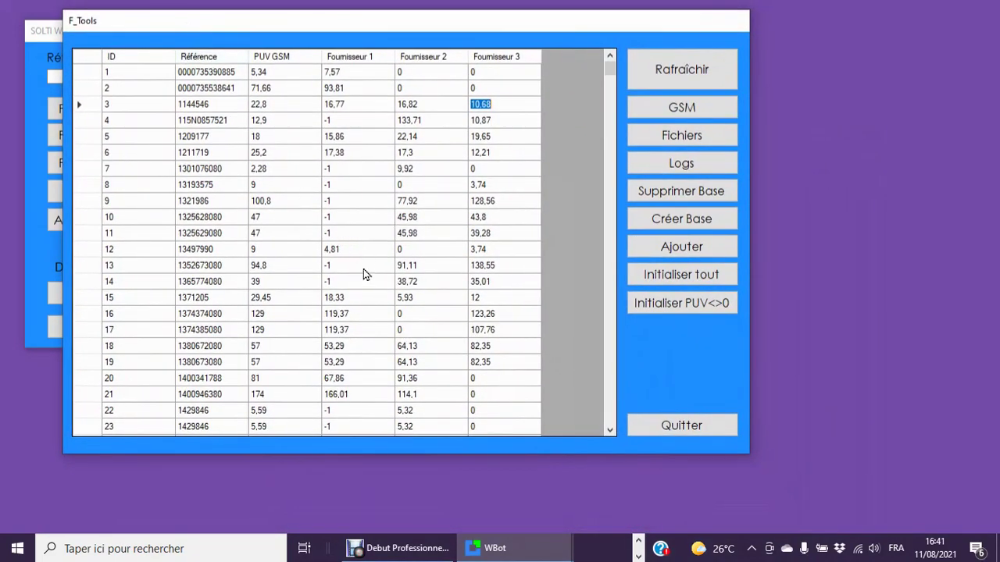
scroll(334, 171, "down", 2)
scroll(339, 205, "down", 4)
scroll(359, 207, "up", 5)
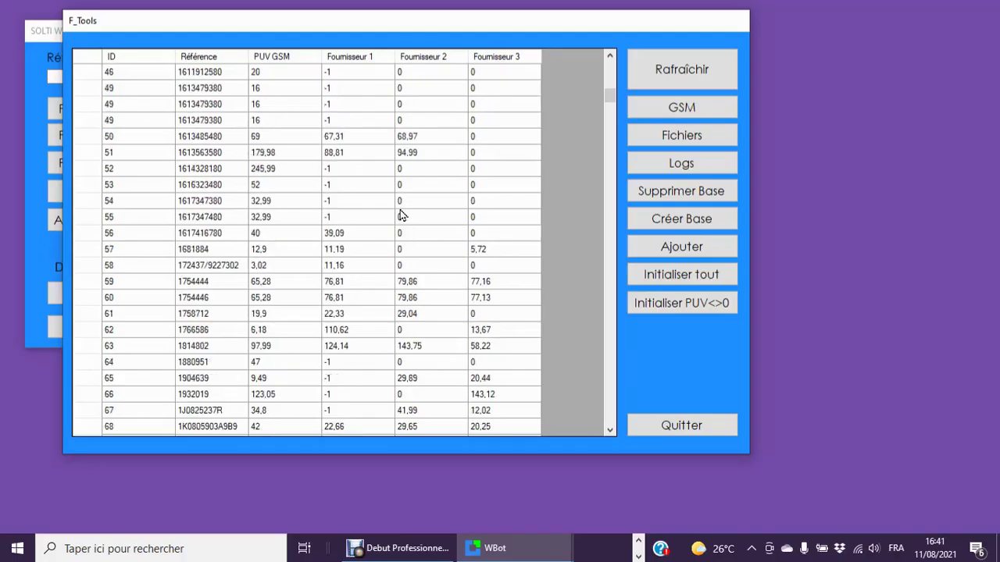
scroll(401, 217, "up", 10)
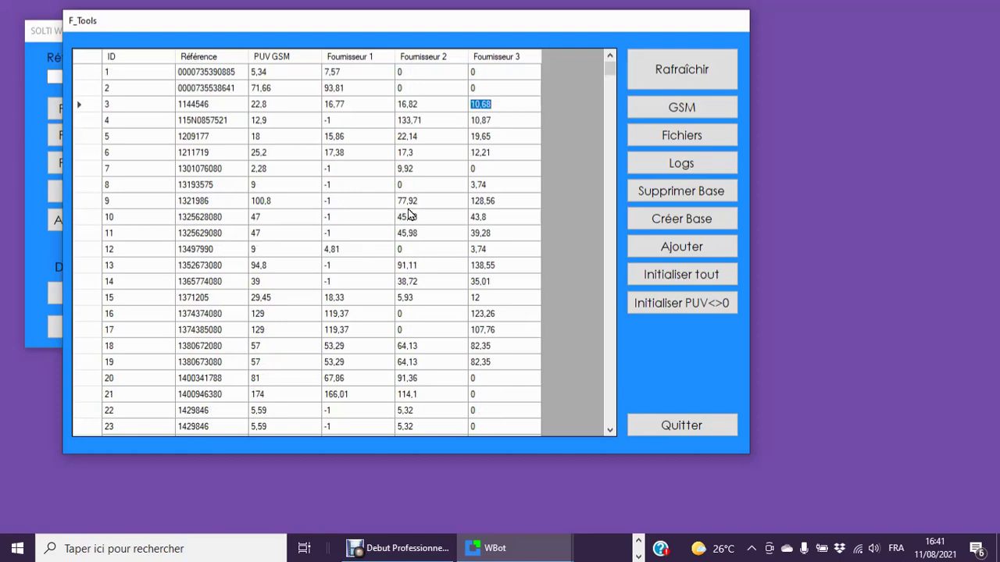
scroll(405, 207, "down", 1)
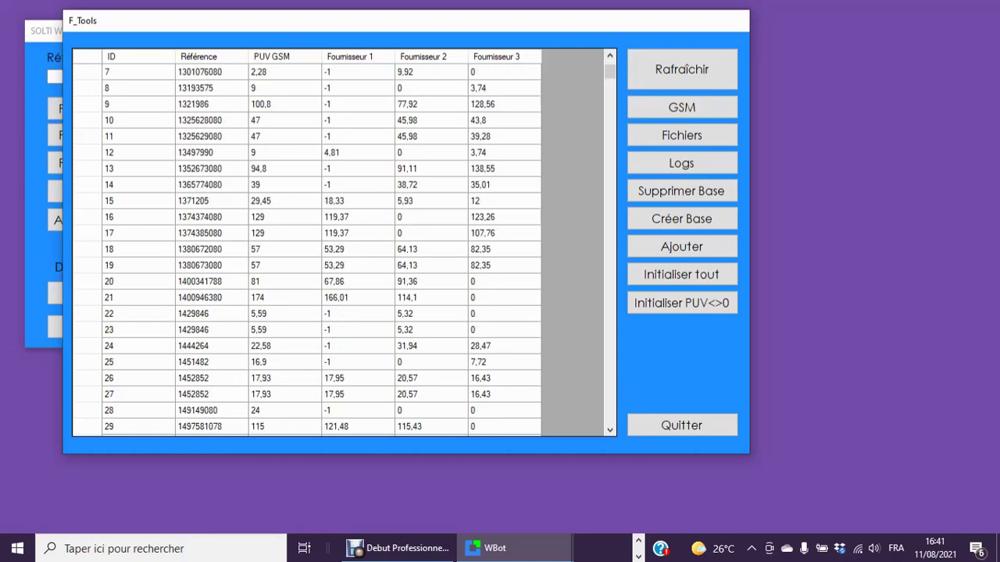